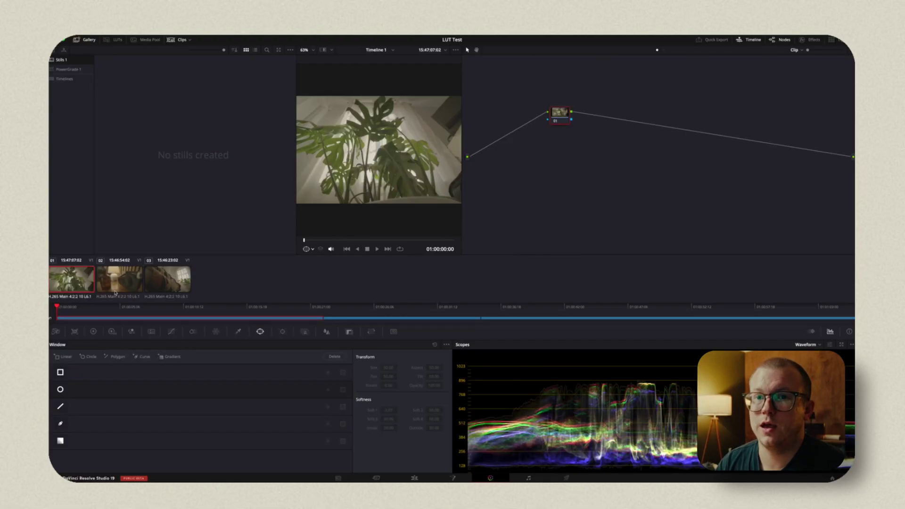
# - Apply the FilmUnlimited 250D still's grade from the PowerGrade 1 album to the plant clip
pyautogui.click(71, 69)
pyautogui.scroll(3, 120, 109)
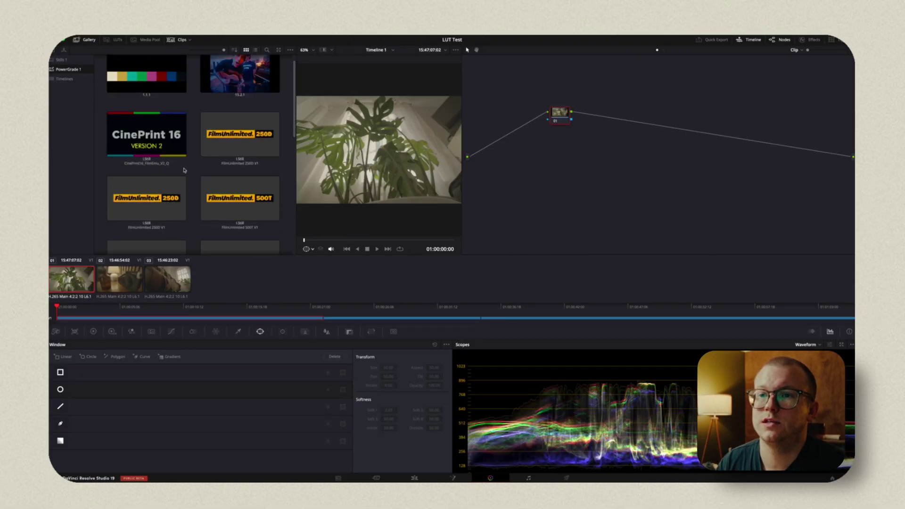
pyautogui.rightClick(243, 150)
pyautogui.click(263, 173)
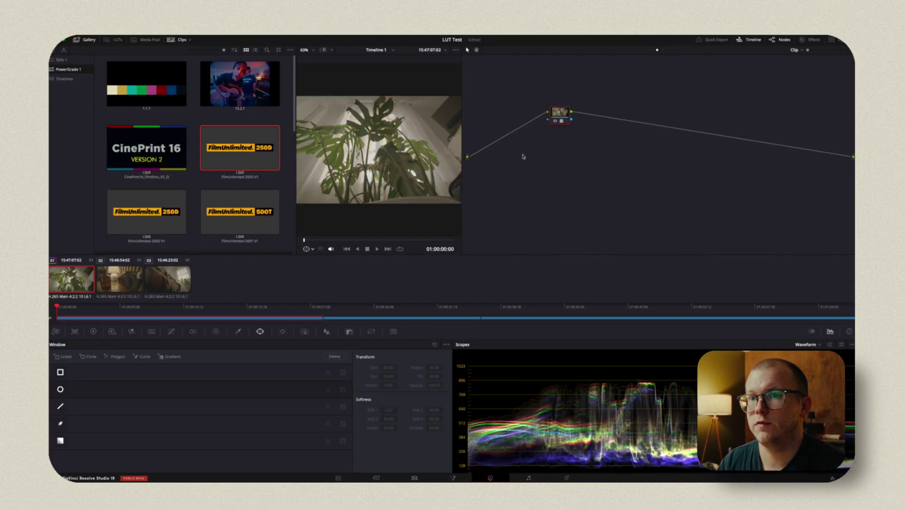
# - Append the FilmUnlimited 250D still's full node graph and move the stray node aside
pyautogui.click(114, 39)
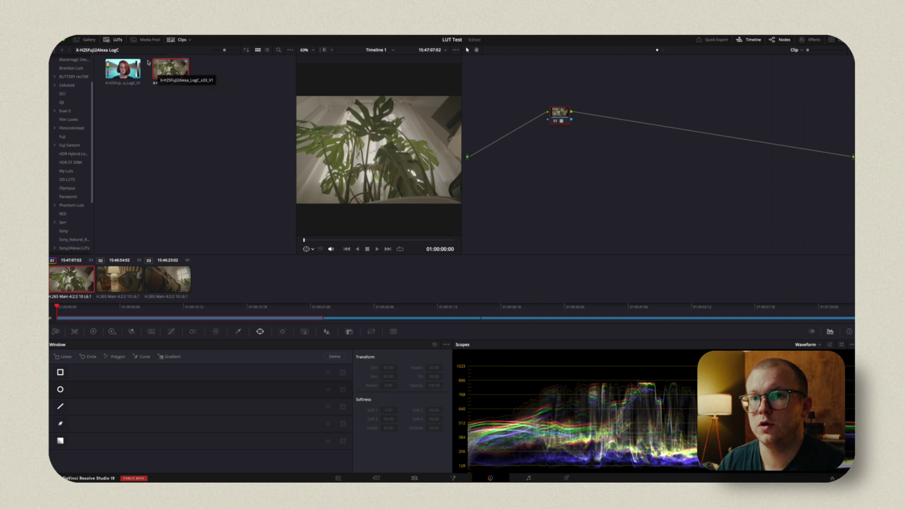
pyautogui.click(88, 40)
pyautogui.rightClick(239, 146)
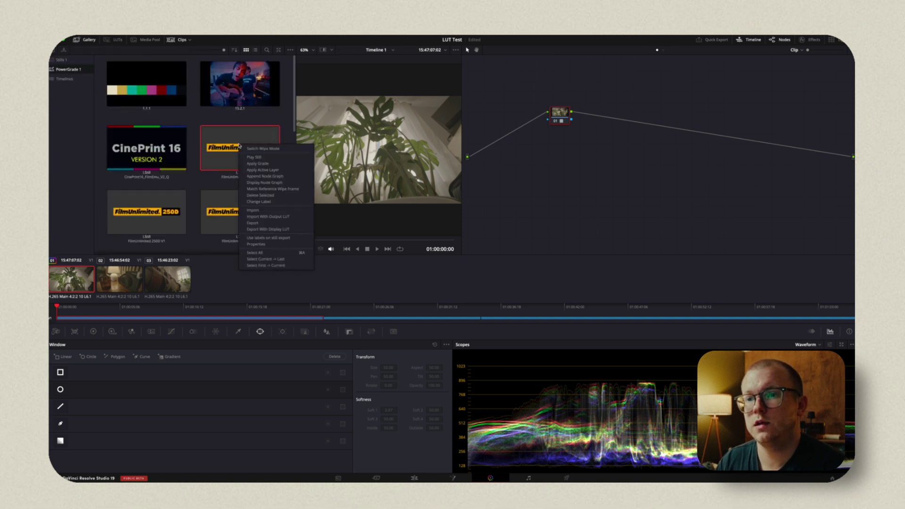
pyautogui.click(281, 176)
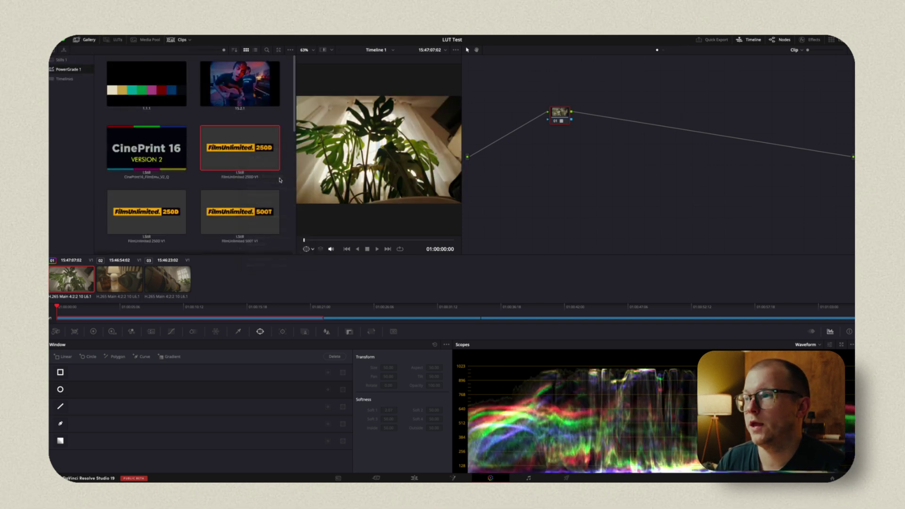
pyautogui.moveTo(567, 111); pyautogui.dragTo(471, 86)
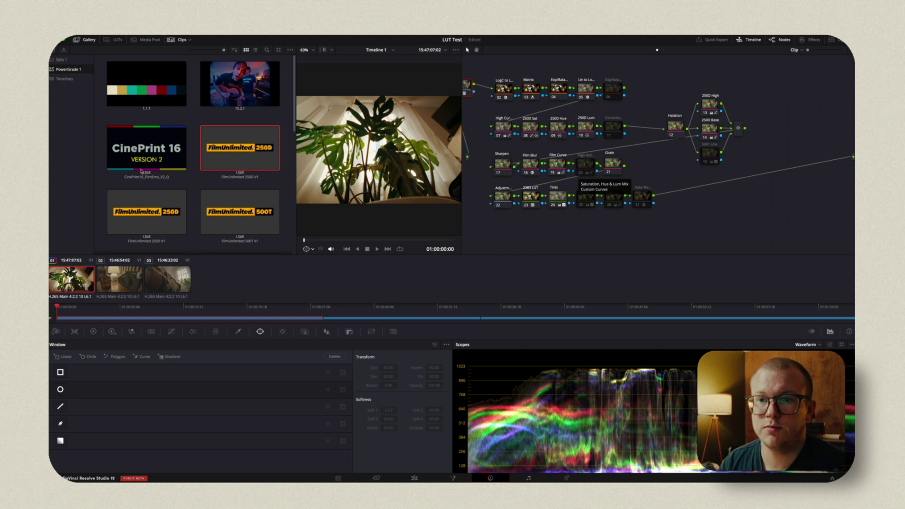
# - Pull the Gain colour wheel slightly away from red in the primary color wheels
pyautogui.scroll(-5, 141, 171)
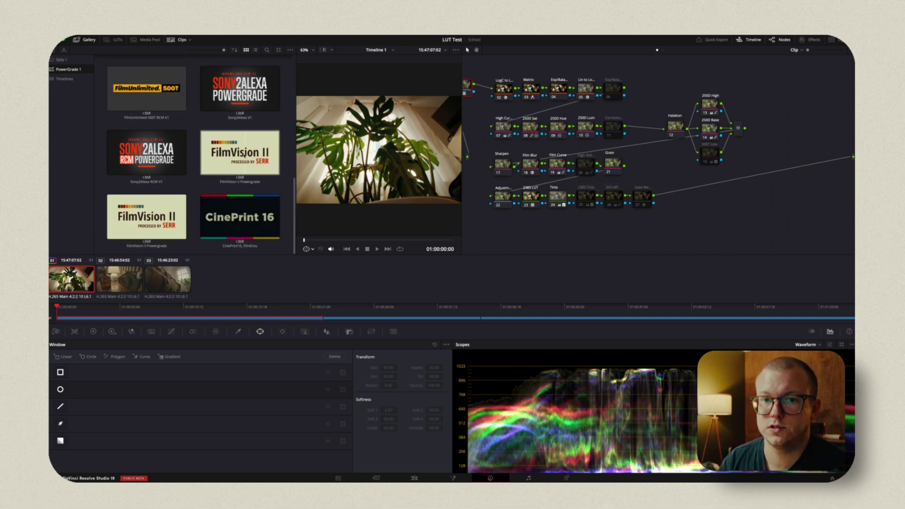
pyautogui.scroll(4, 244, 155)
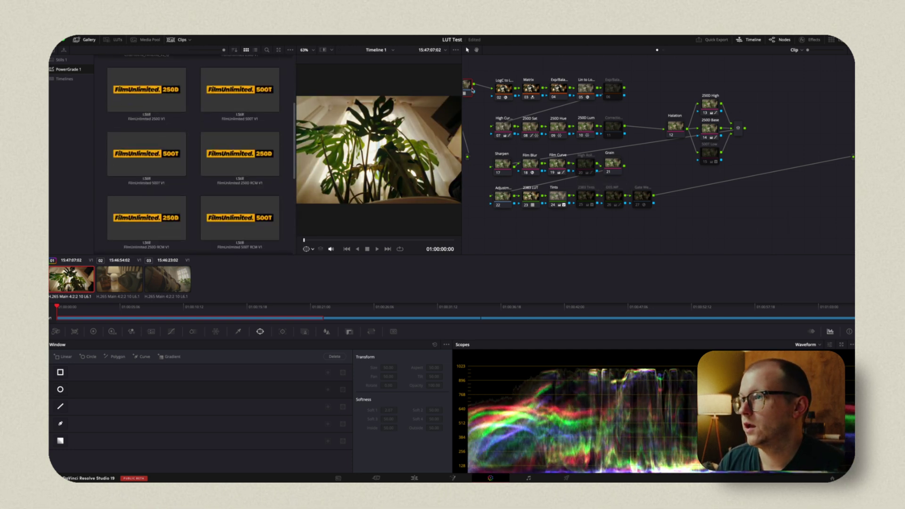
pyautogui.click(93, 332)
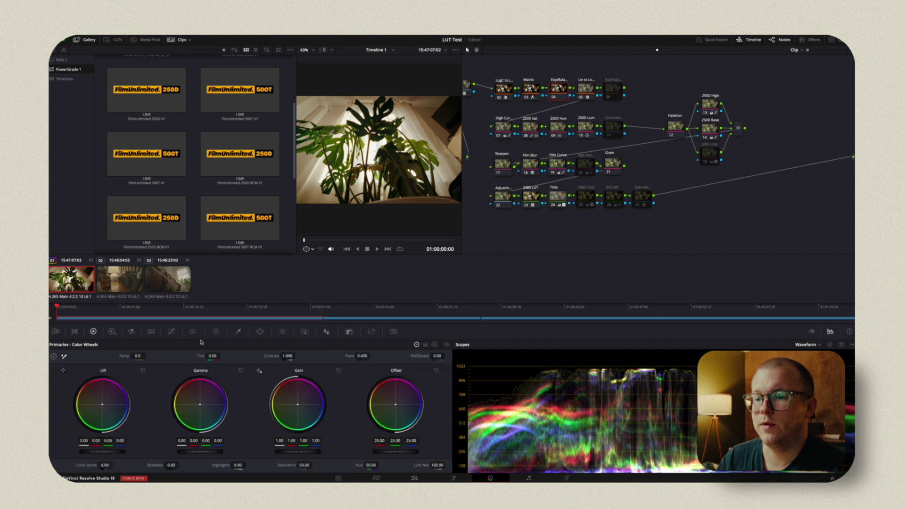
pyautogui.moveTo(297, 405); pyautogui.dragTo(295, 405)
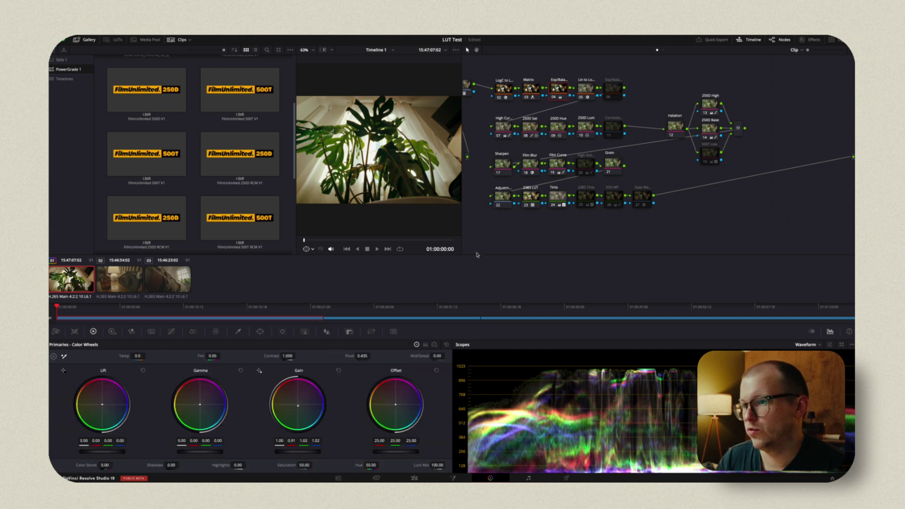
# - At 01:00:12:03, enable 500T Low and the node after Film Curve; disable Grain and Halation
pyautogui.click(386, 240)
pyautogui.click(705, 161)
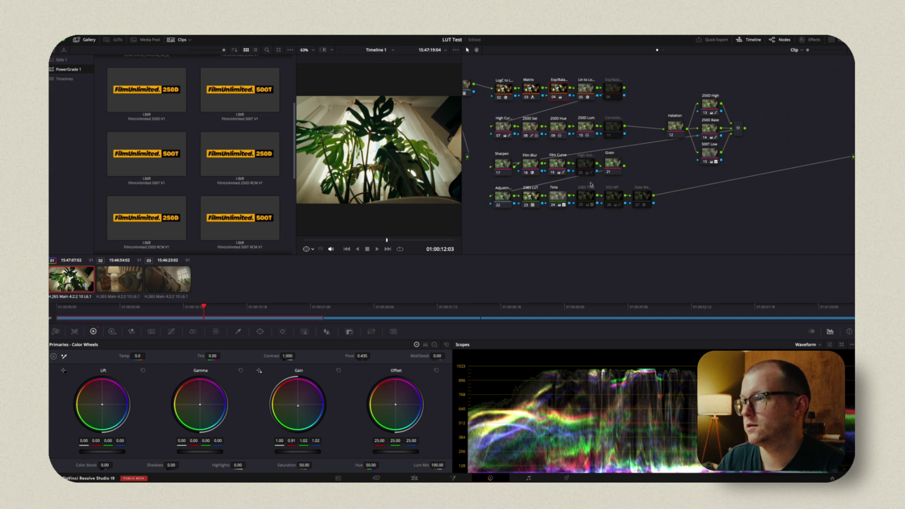
pyautogui.hotkey('ctrl', 'd')
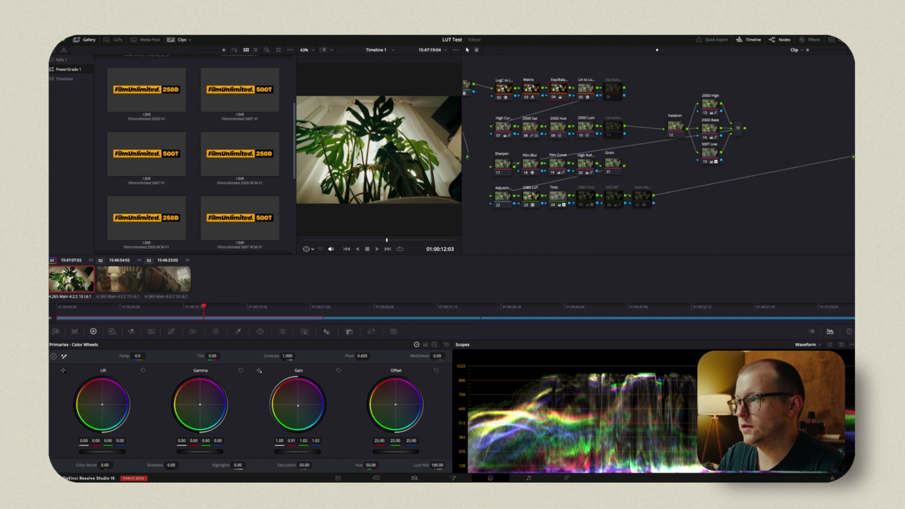
pyautogui.hotkey('ctrl', 'd')
pyautogui.click(672, 136)
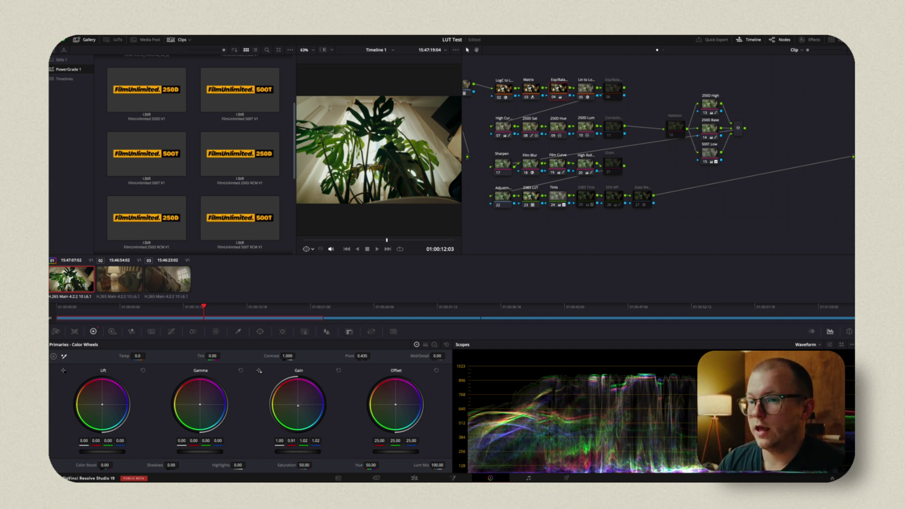
# - Generate a 33-point cube LUT from the clip's grade, saved as Film unlimited LUT in Downloads
pyautogui.rightClick(73, 282)
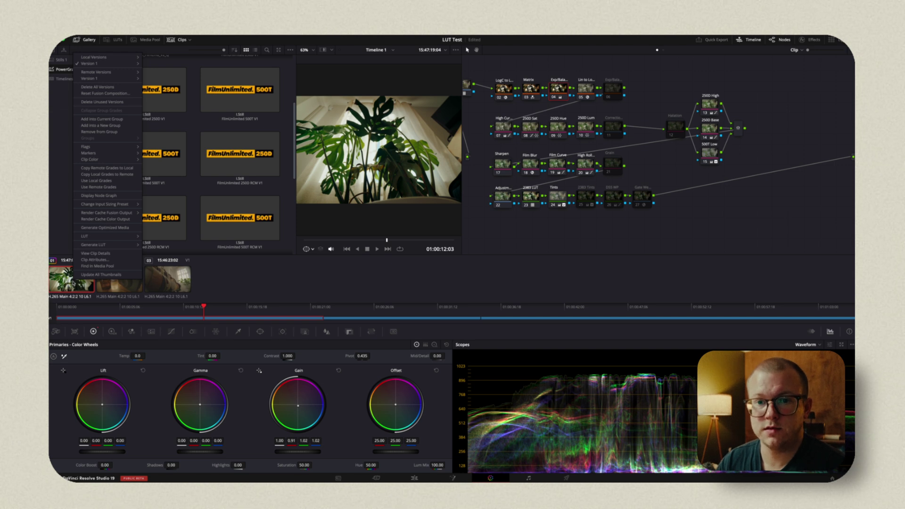
pyautogui.moveTo(108, 246)
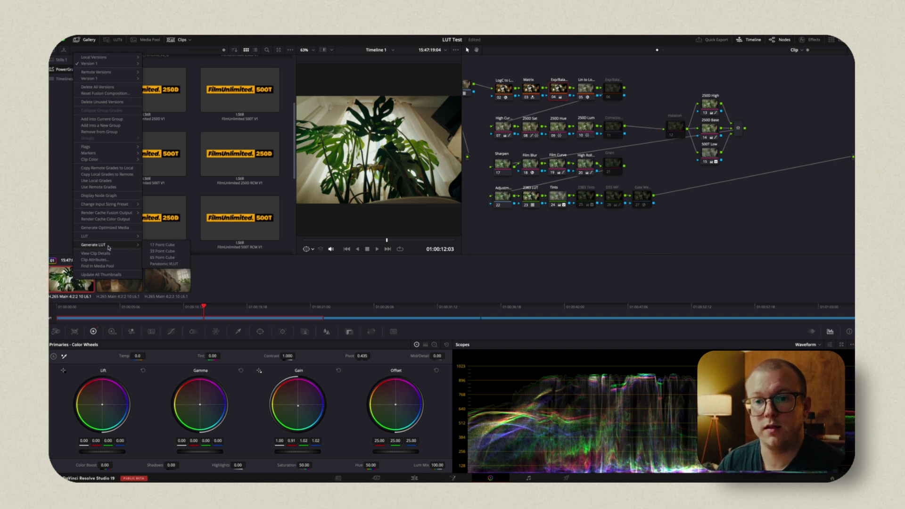
pyautogui.click(159, 253)
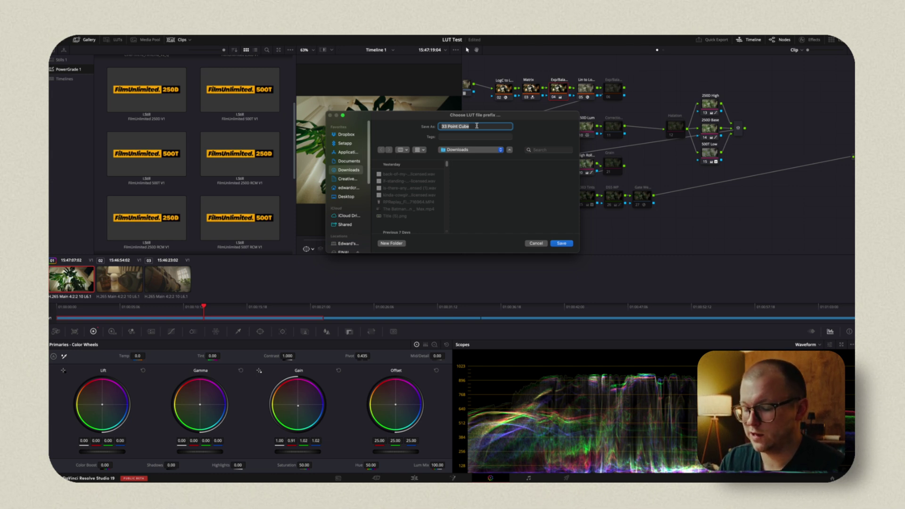
pyautogui.write('Film unlimited LUTs')
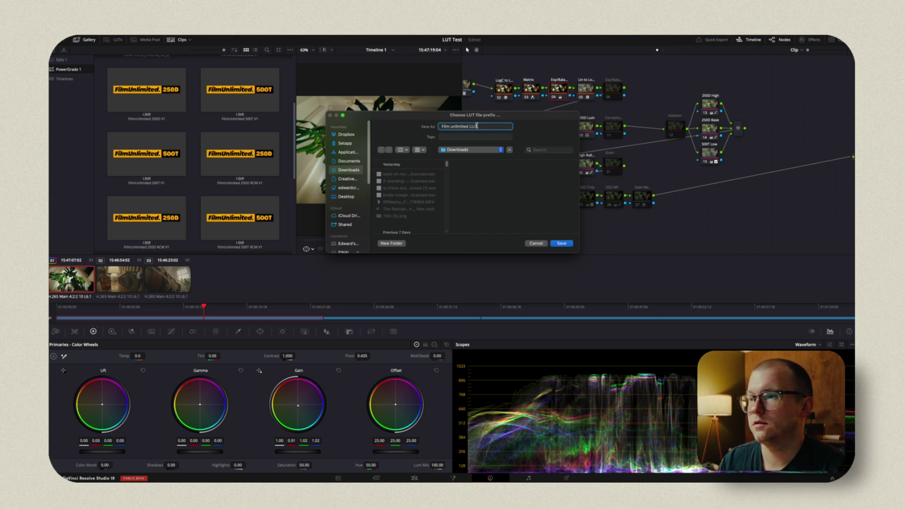
pyautogui.press('Return')
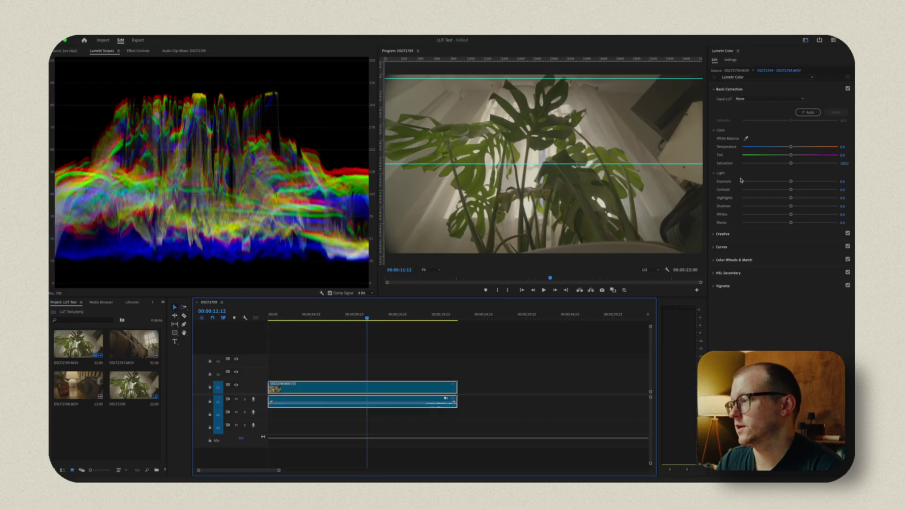
# - Load Film unlimited LUT from Downloads as the Creative look, Intensity about 109.6, Sharpen reset to 0
pyautogui.click(722, 234)
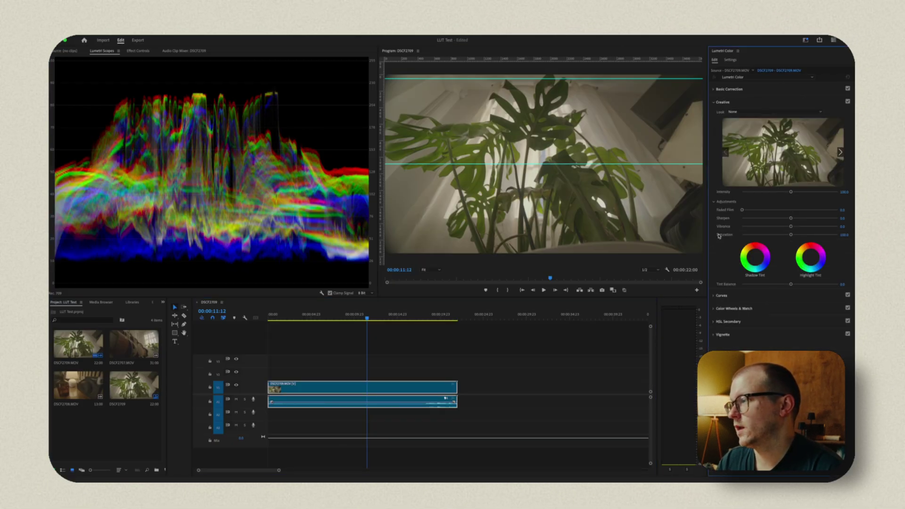
pyautogui.click(798, 112)
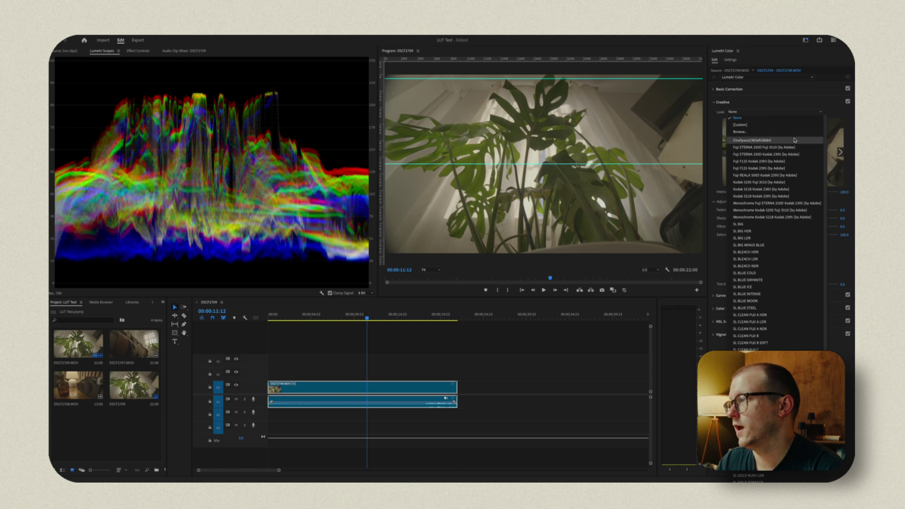
pyautogui.click(791, 131)
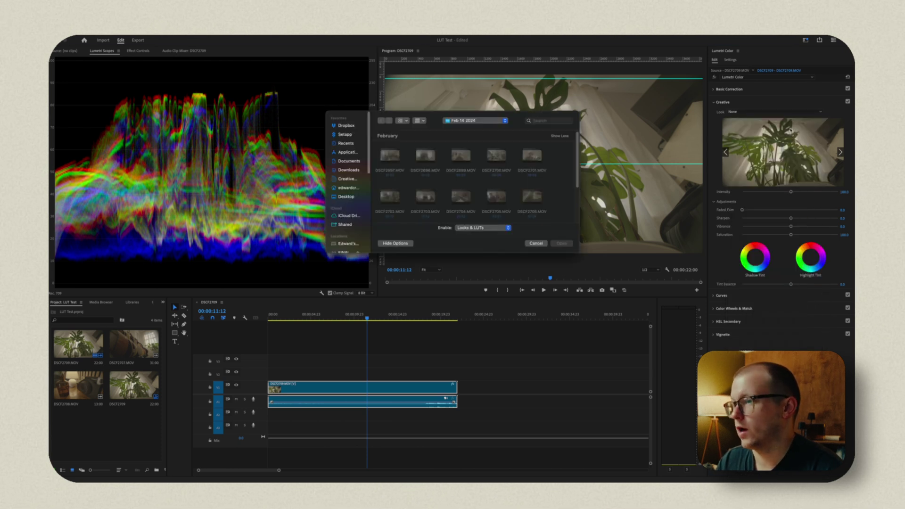
pyautogui.click(348, 170)
pyautogui.click(391, 157)
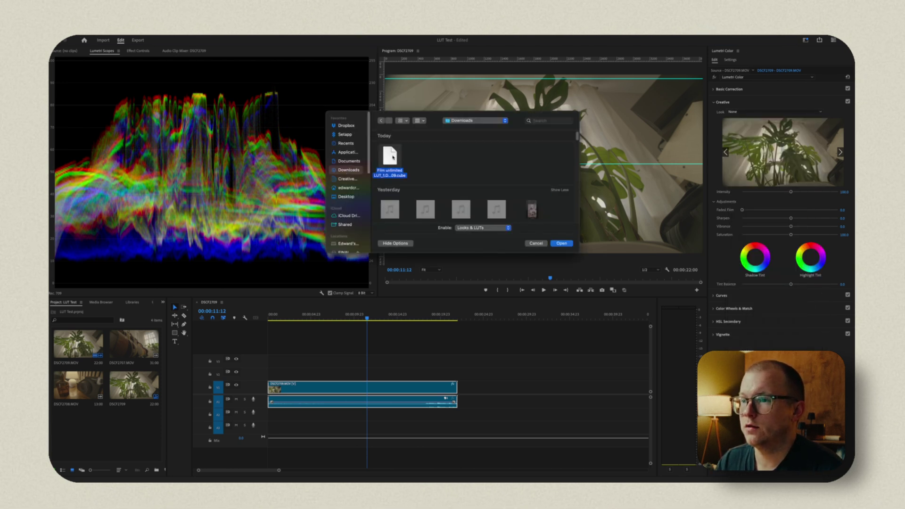
pyautogui.doubleClick(392, 157)
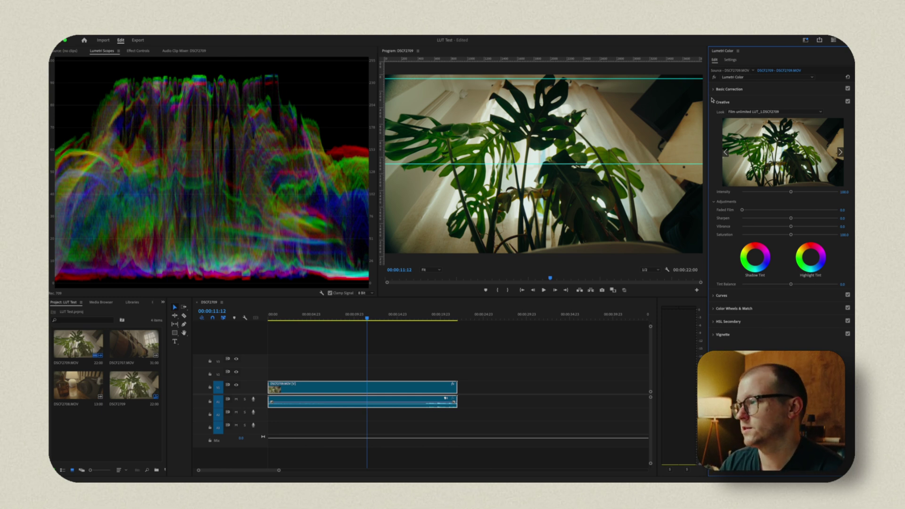
pyautogui.moveTo(791, 193); pyautogui.dragTo(783, 218)
pyautogui.doubleClick(744, 220)
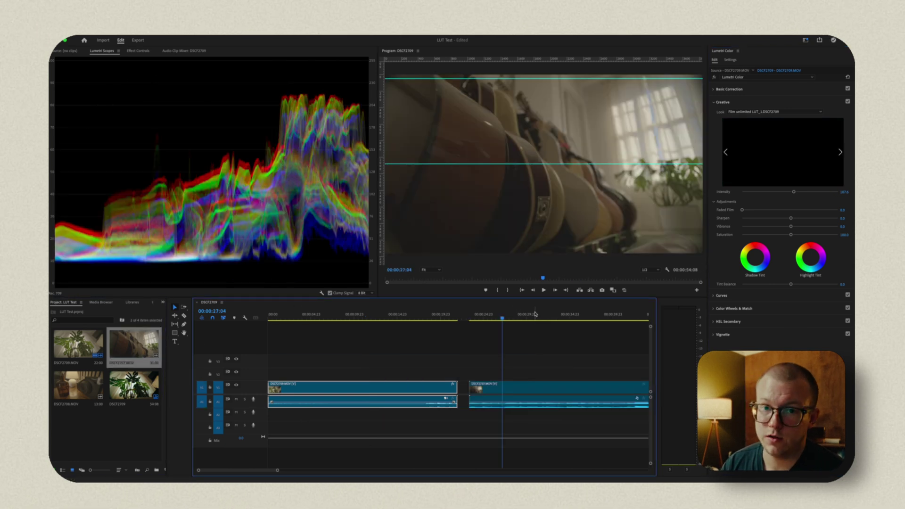
# - Give clip DSCF2707 the Film unlimited LUT look and raise its Exposure to about 0.8
pyautogui.press('d')
pyautogui.click(767, 112)
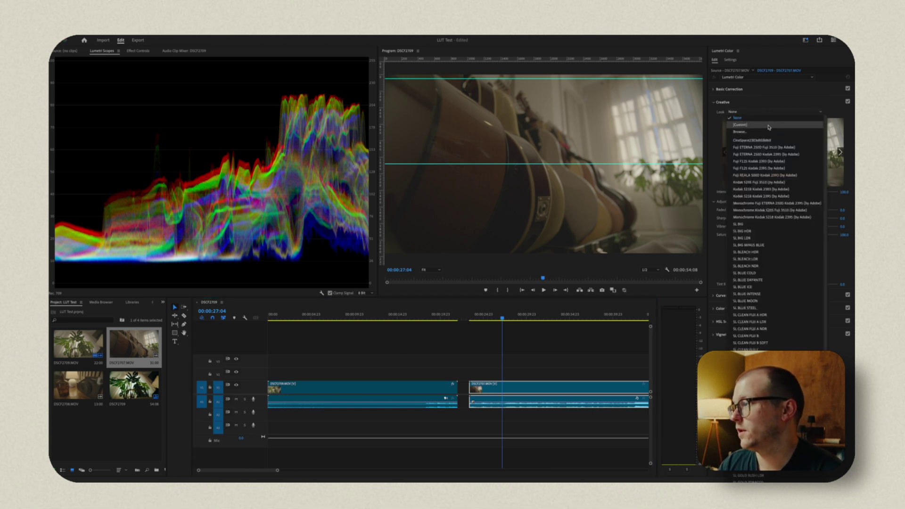
pyautogui.click(769, 125)
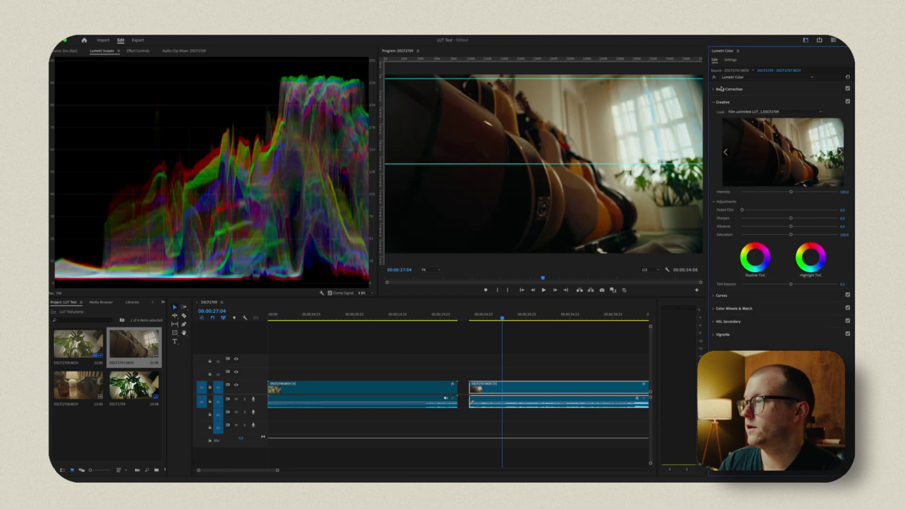
pyautogui.click(714, 89)
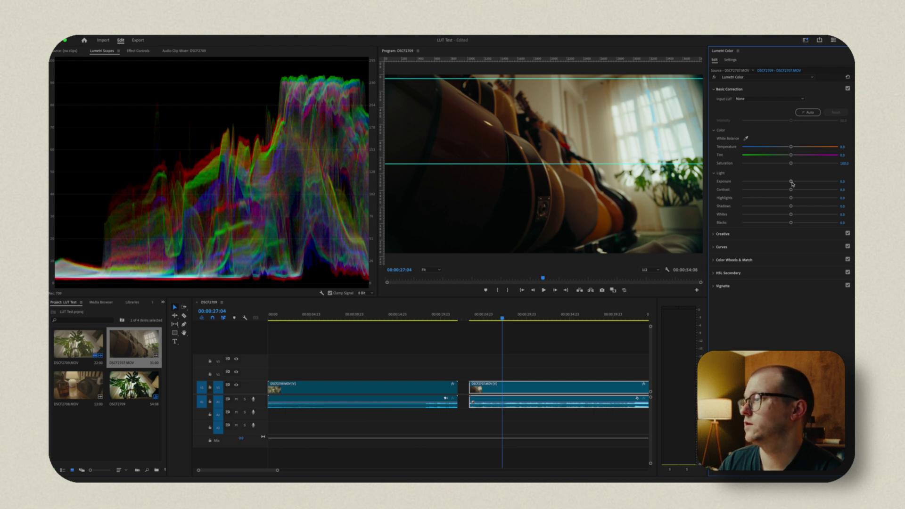
pyautogui.moveTo(791, 182); pyautogui.dragTo(773, 200)
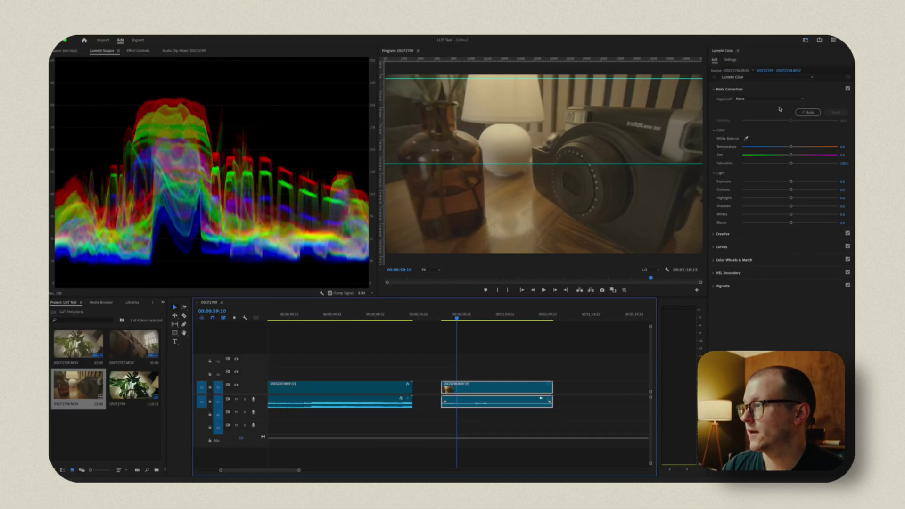
# - Load the Film unlimited LUT .cube file from Downloads as the camera-and-lamp clip's look, and expand Basic Correction
pyautogui.click(718, 233)
pyautogui.click(773, 112)
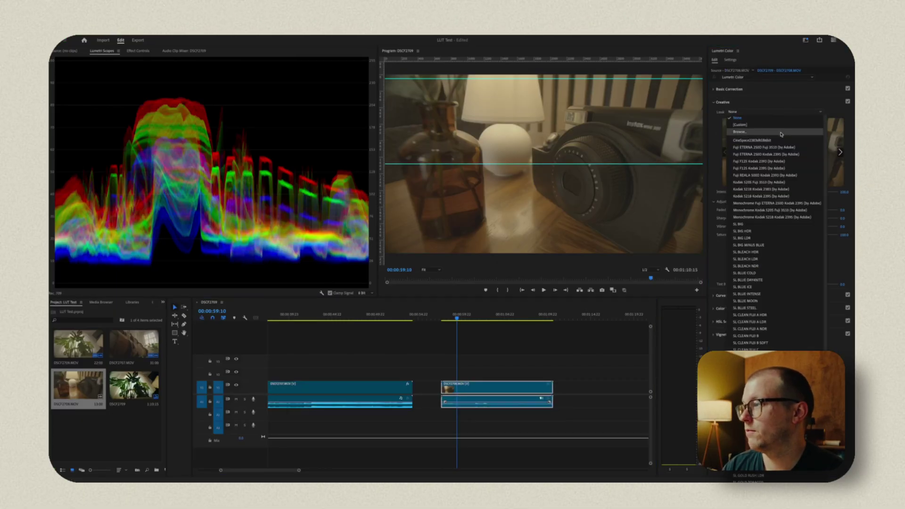
pyautogui.click(774, 131)
pyautogui.click(400, 162)
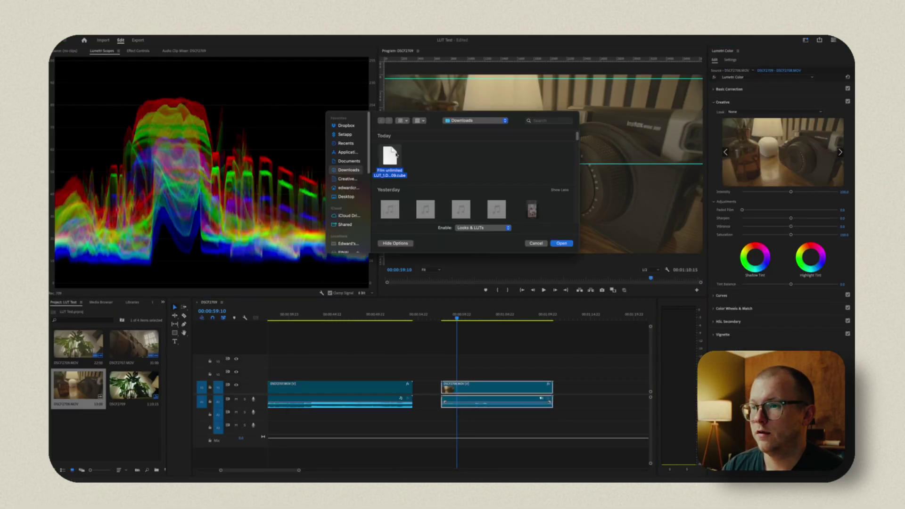
pyautogui.click(558, 244)
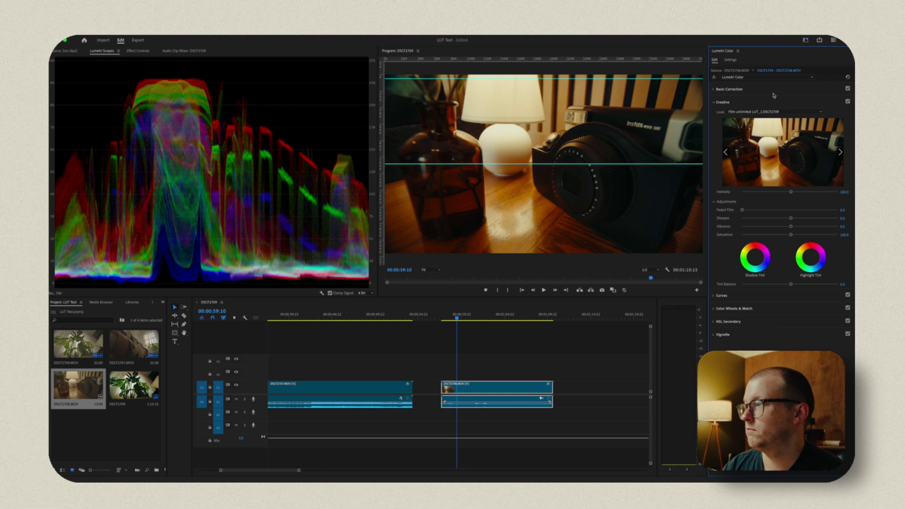
pyautogui.click(760, 88)
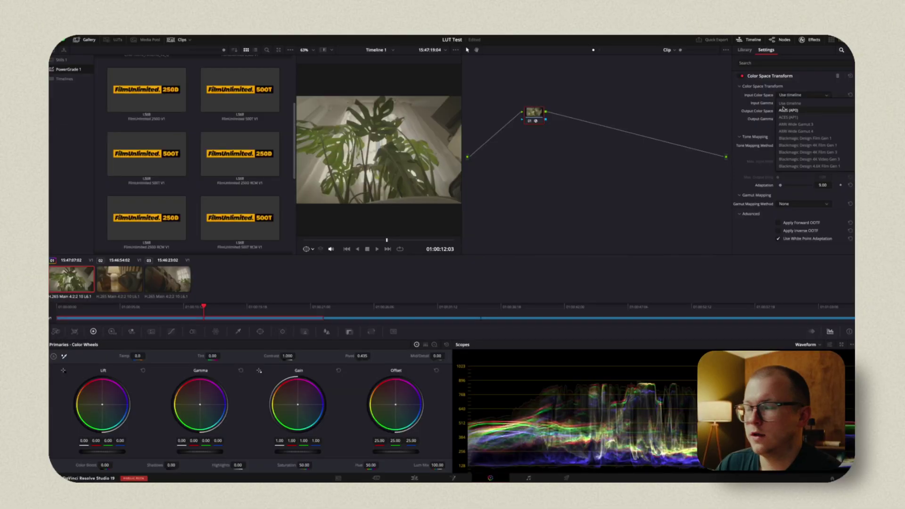
# - Set Color Space Transform input to Rec.2020 with Fujifilm F-Log2 gamma, output on Use timeline
pyautogui.scroll(-5, 823, 140)
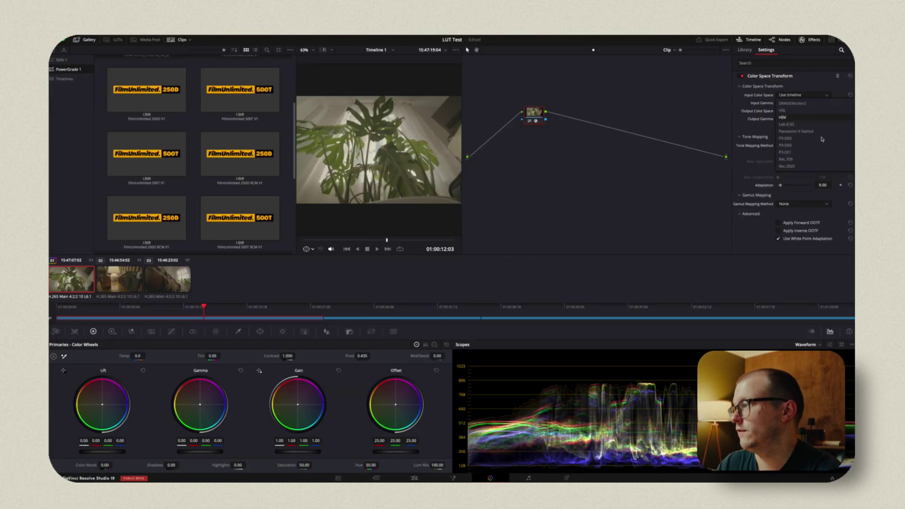
pyautogui.click(807, 166)
pyautogui.click(818, 103)
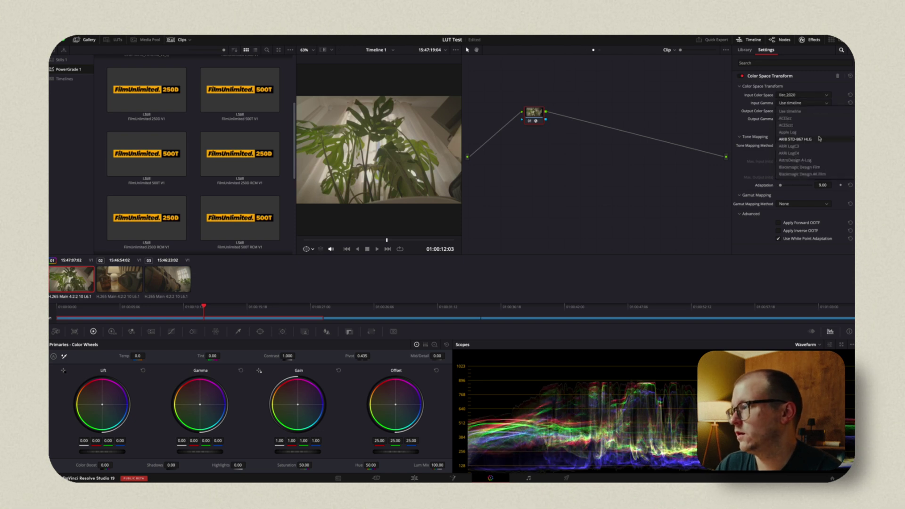
pyautogui.scroll(-4, 817, 144)
pyautogui.click(808, 146)
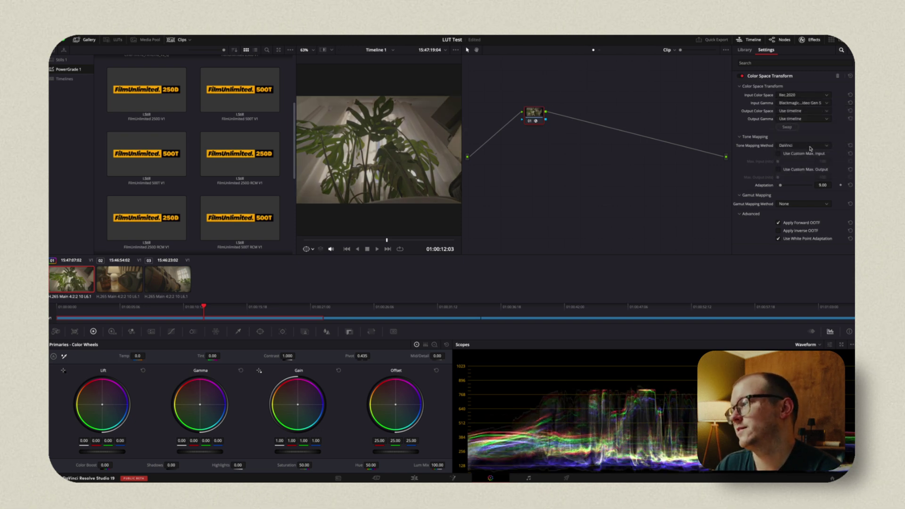
pyautogui.click(807, 103)
pyautogui.scroll(-3, 800, 155)
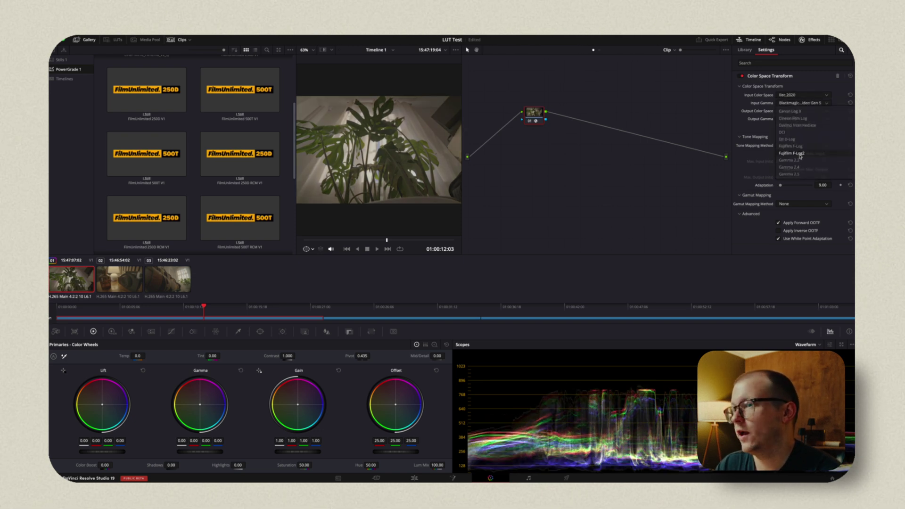
pyautogui.click(800, 154)
pyautogui.click(805, 111)
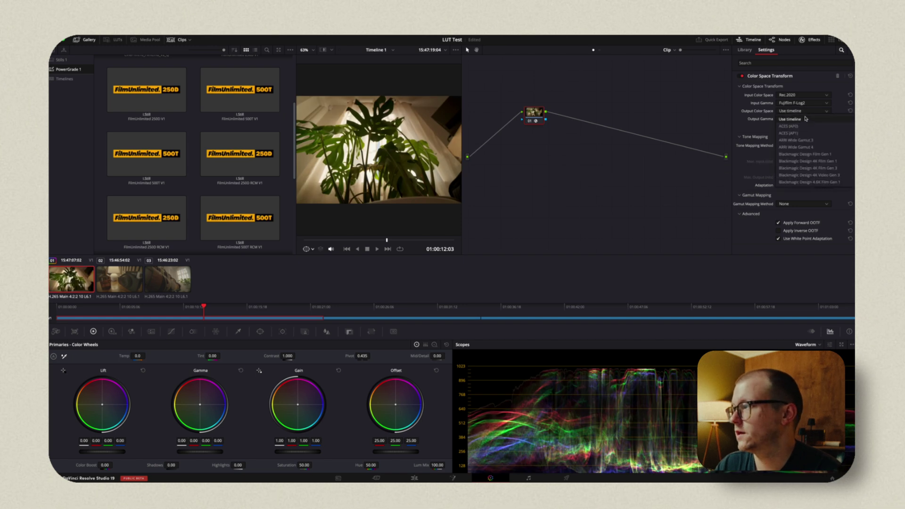
pyautogui.click(806, 118)
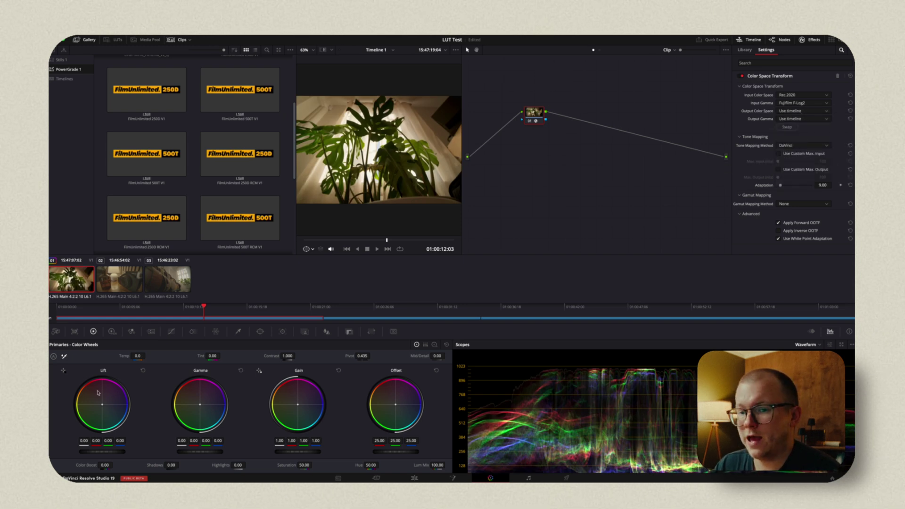
# - Lift the Primaries shadows to about 17, undoing an accidental temperature change
pyautogui.moveTo(136, 356); pyautogui.dragTo(123, 356)
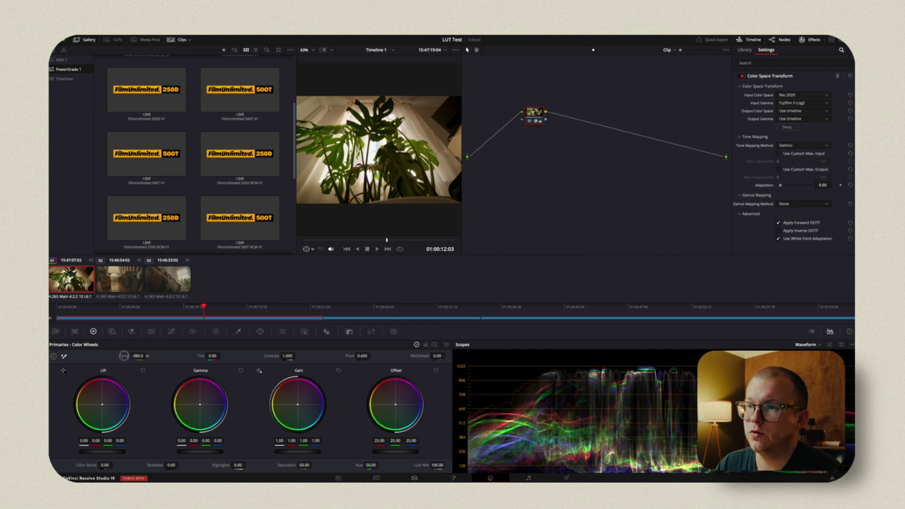
pyautogui.hotkey('ctrl', 'z')
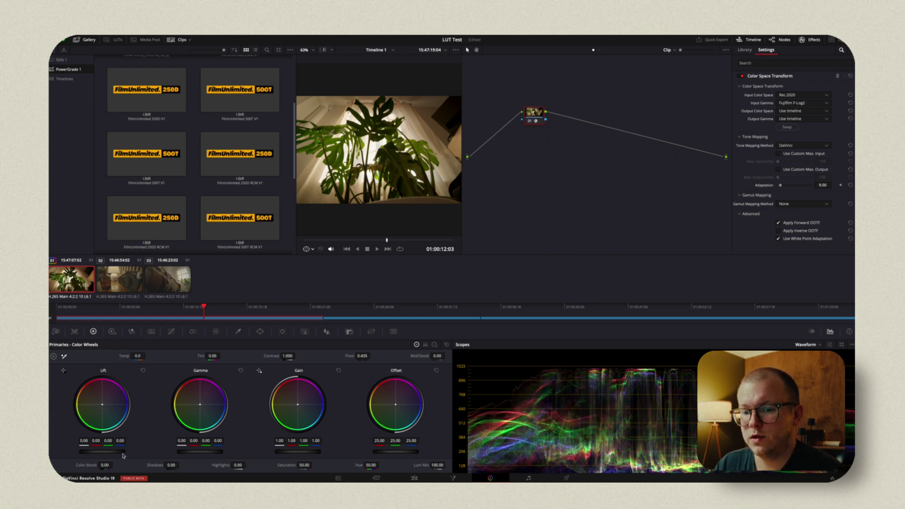
pyautogui.moveTo(185, 467); pyautogui.dragTo(181, 465)
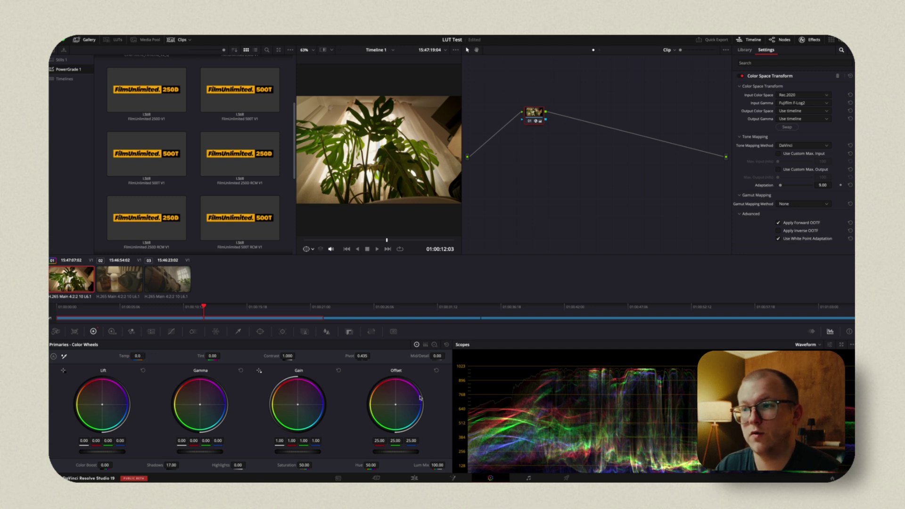
# - Generate a 33-point cube LUT from the grade and save it in Downloads as 'Flog2 Rec70'
pyautogui.rightClick(74, 287)
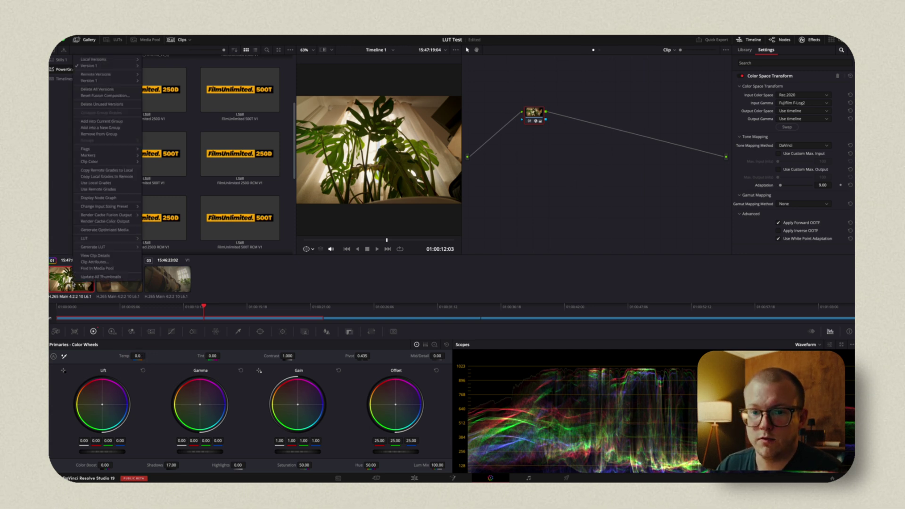
pyautogui.moveTo(100, 247)
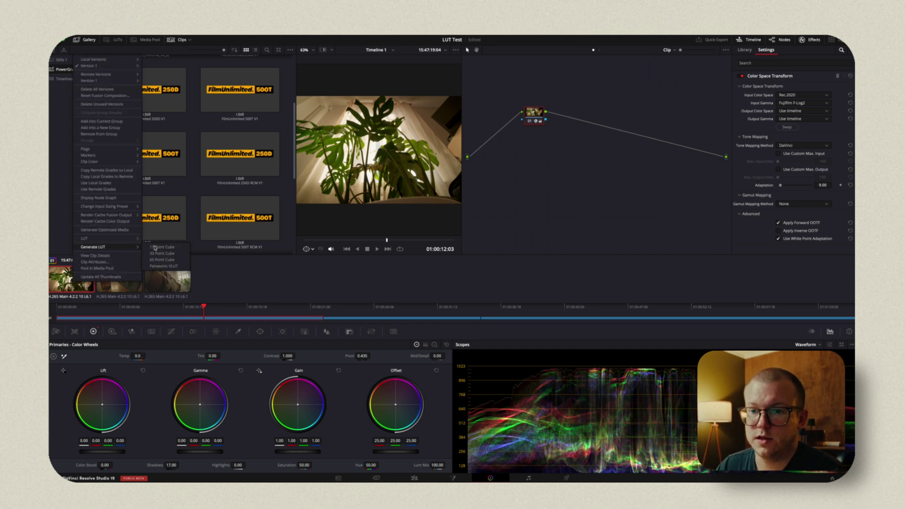
pyautogui.click(176, 254)
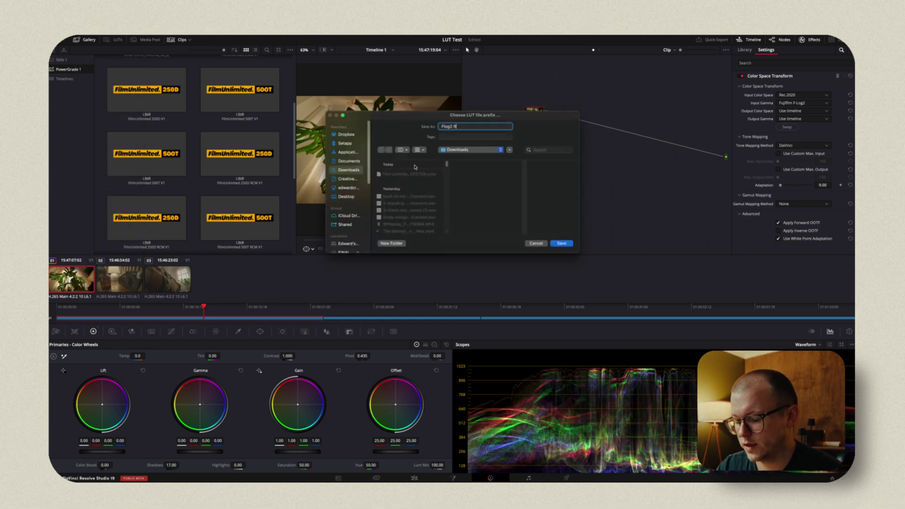
pyautogui.write('Flog2 Rec70')
pyautogui.press('Return')
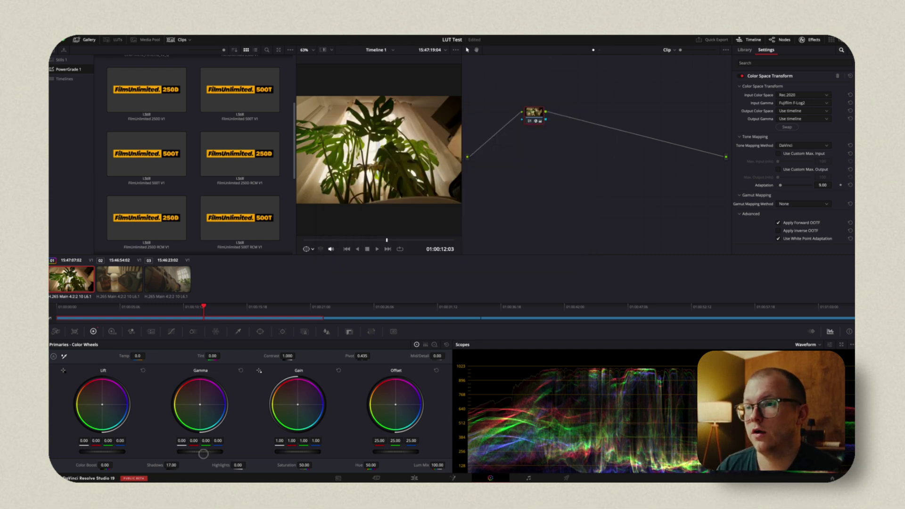
# - Raise the Gamma master wheel slightly to 0.03 and lower Highlights toward -36.50
pyautogui.moveTo(203, 453); pyautogui.dragTo(242, 454)
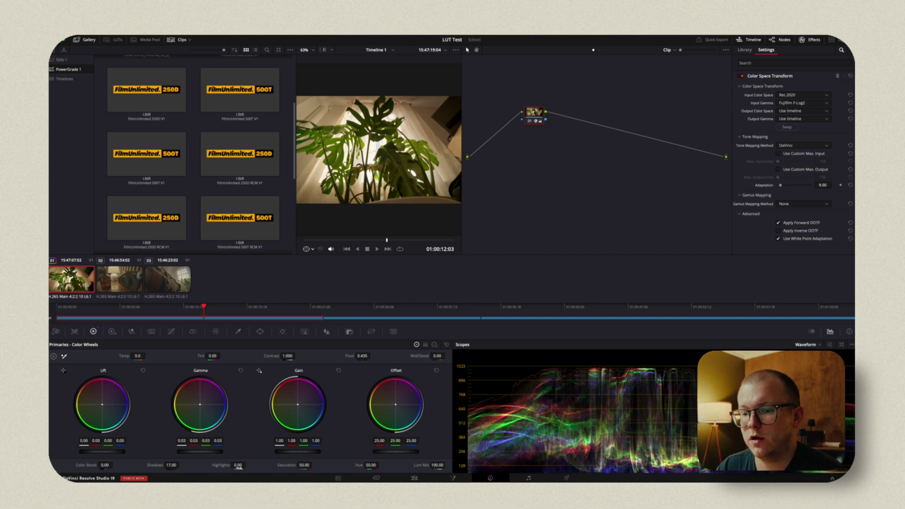
pyautogui.moveTo(244, 464); pyautogui.dragTo(220, 462)
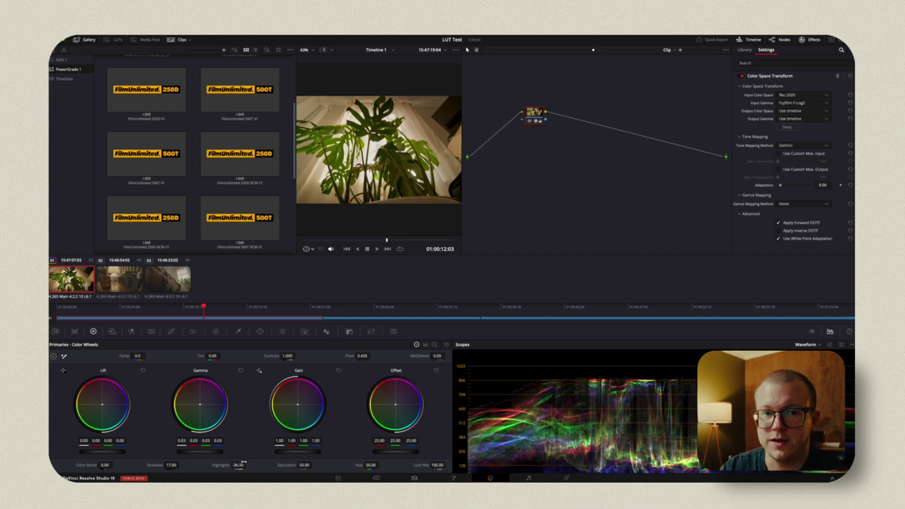